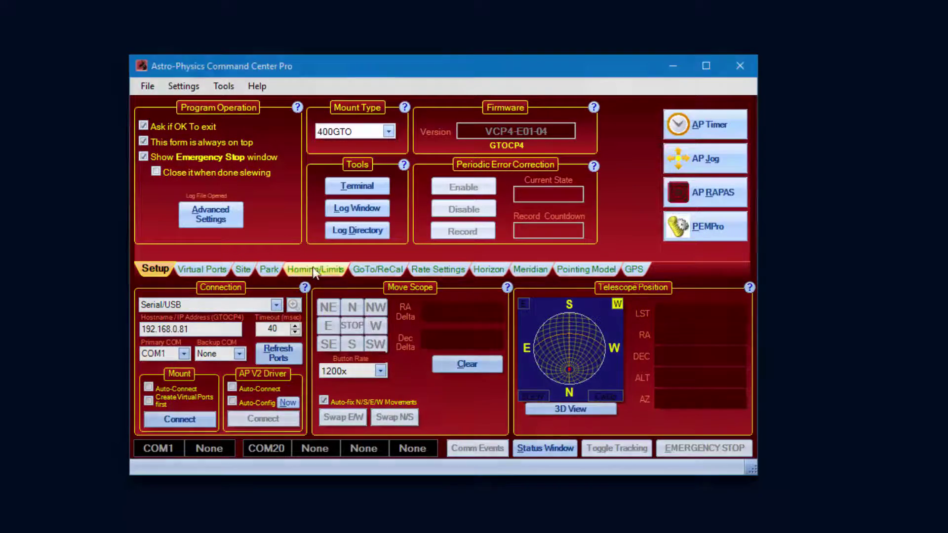
Step: Look over the homing and limits settings, then keep Serial/USB as the connection type
click(312, 266)
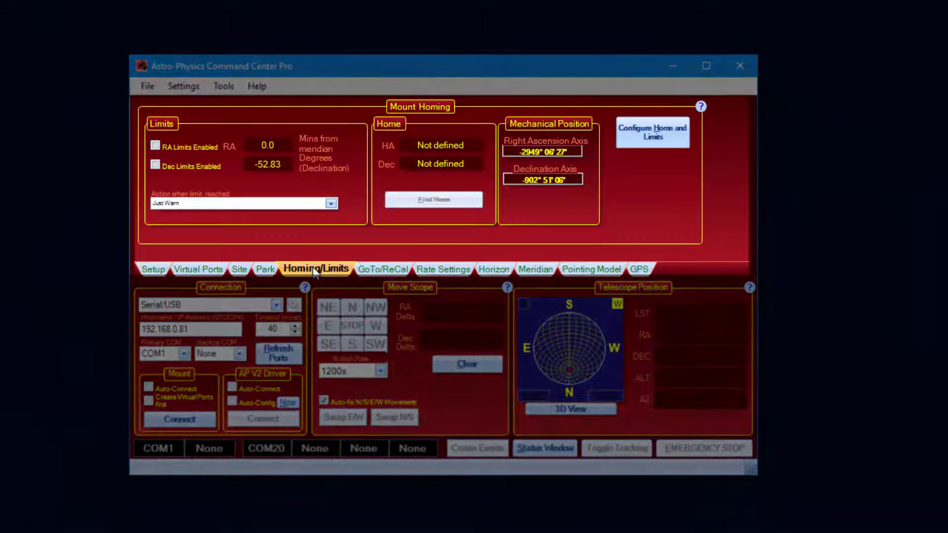
click(156, 275)
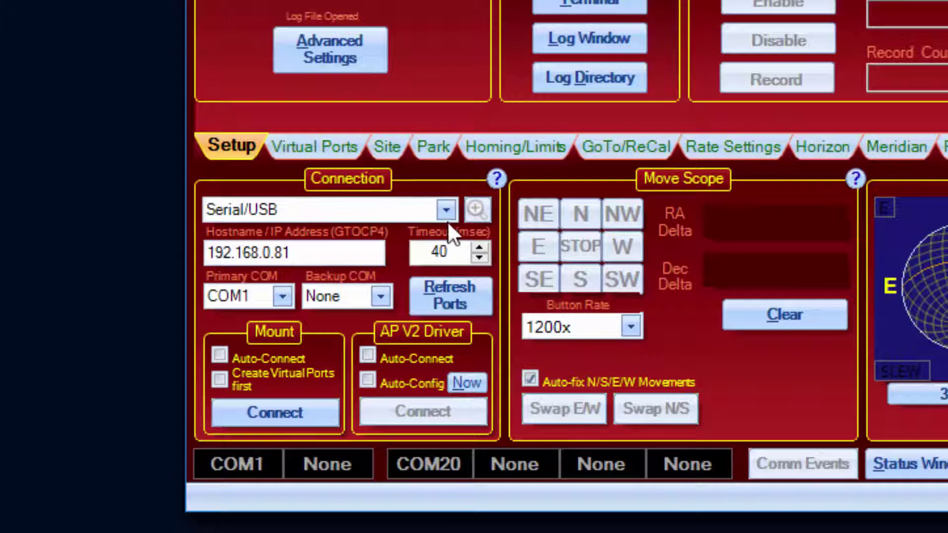
click(447, 211)
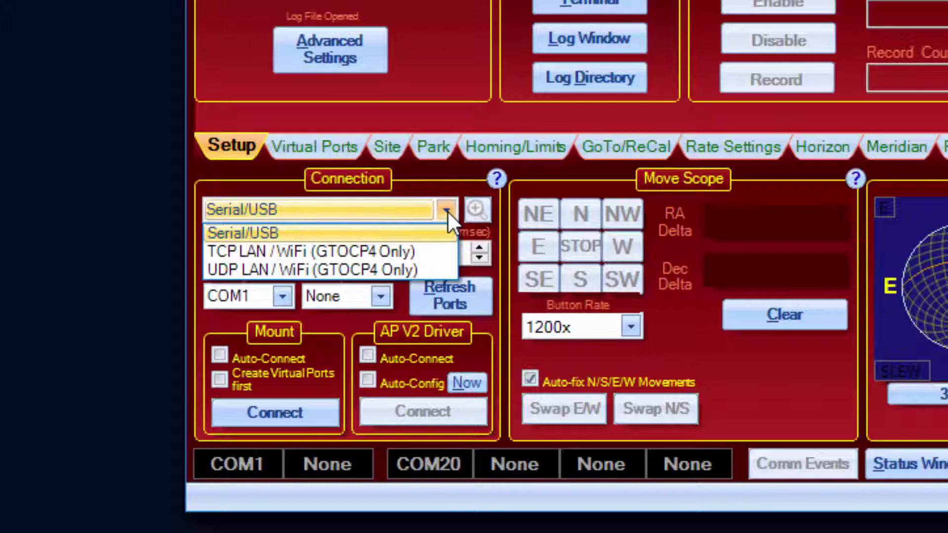
click(447, 210)
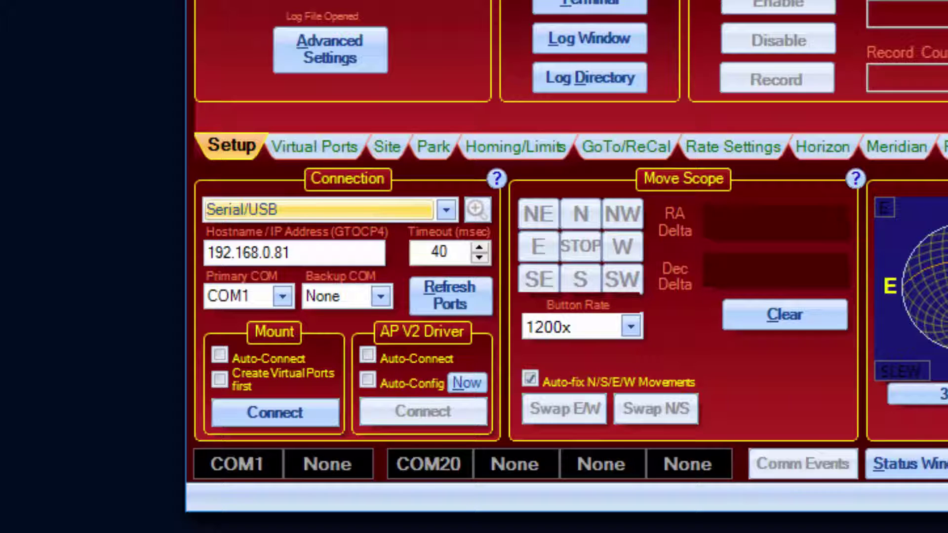
Step: Keep COM1 as the primary port with no backup port, and connect to the mount
click(282, 297)
click(283, 297)
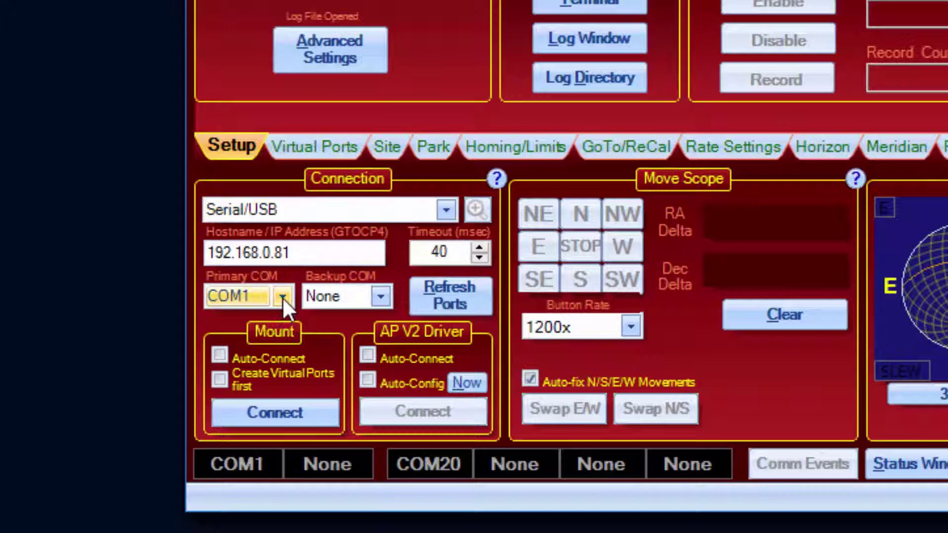
click(381, 295)
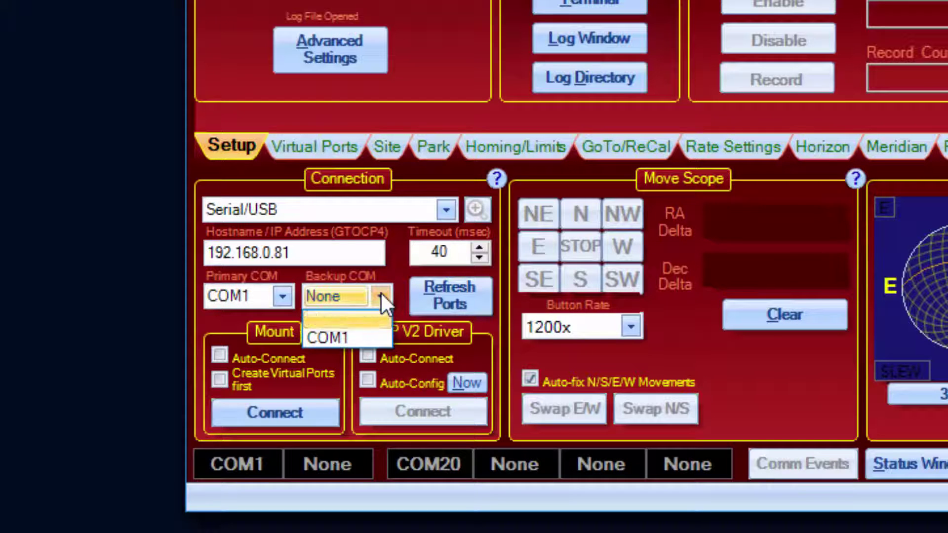
click(354, 318)
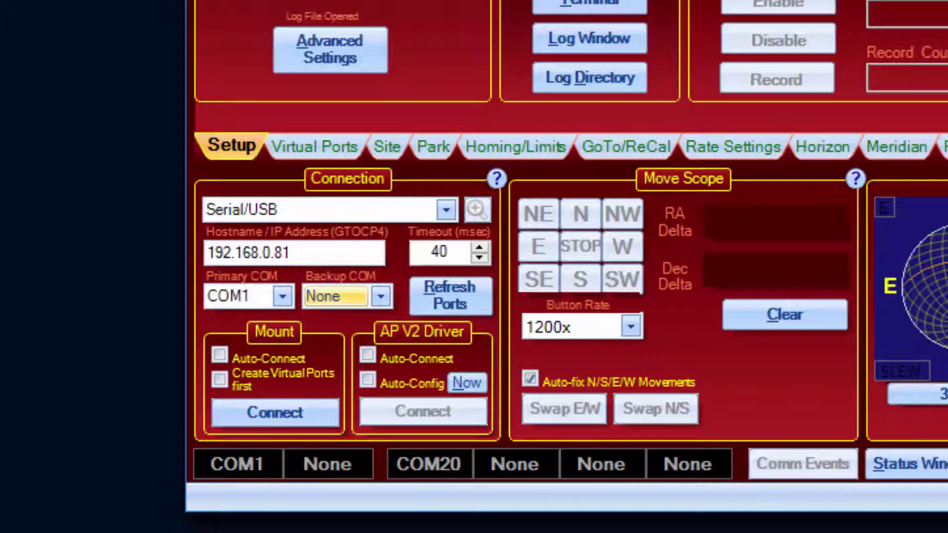
click(286, 409)
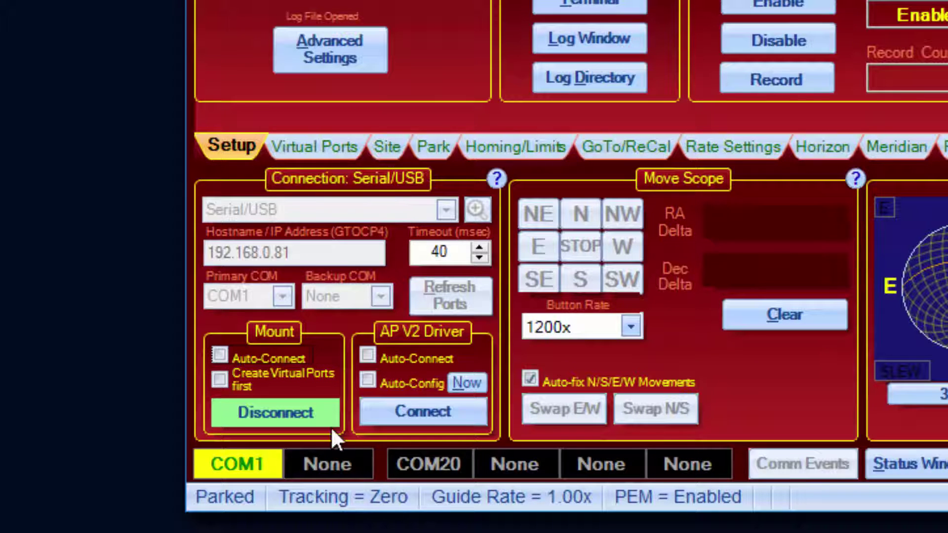
Step: Disconnect from the mount and switch the connection type to TCP LAN / WiFi (GTOCP4 Only)
click(309, 411)
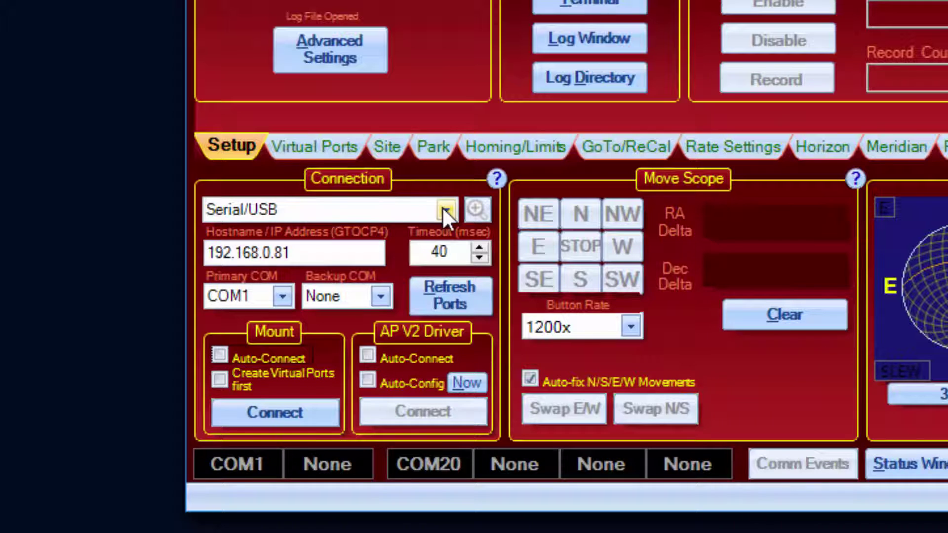
click(444, 207)
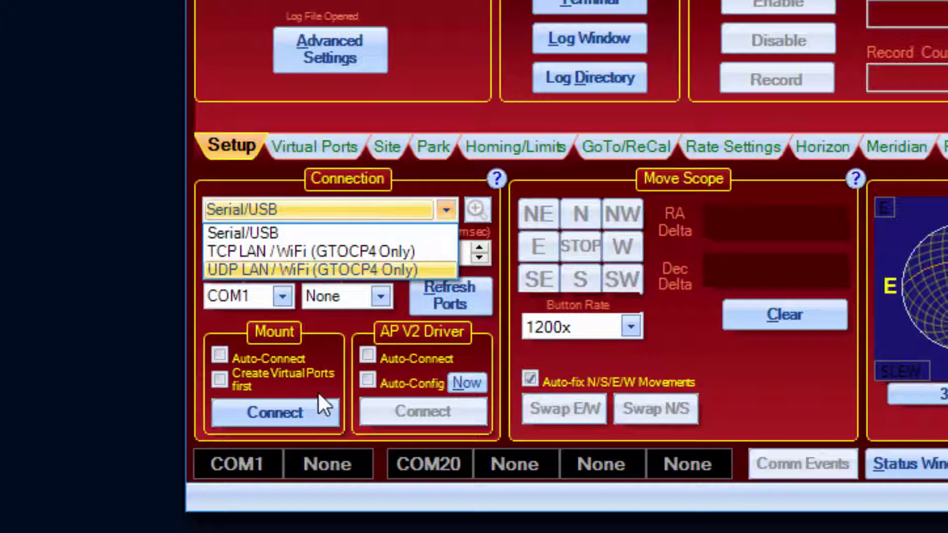
click(343, 312)
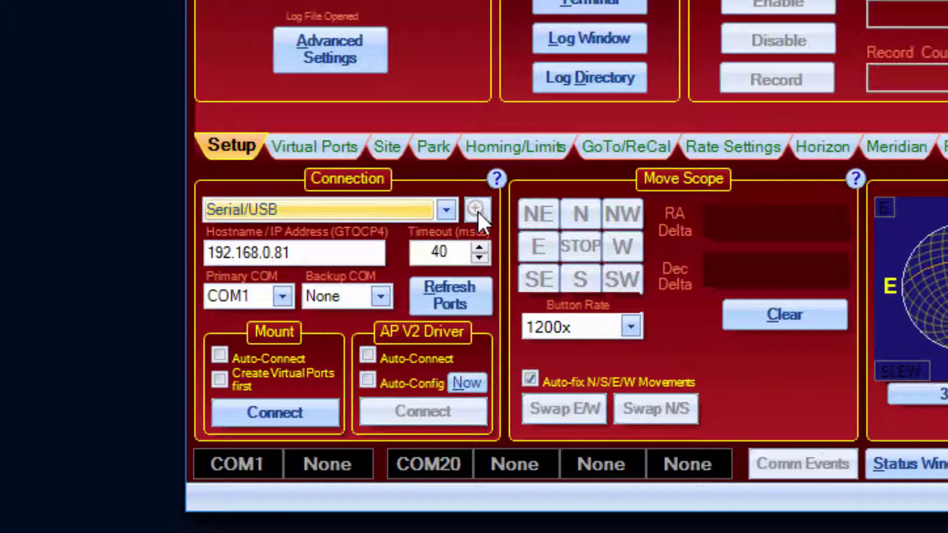
click(446, 212)
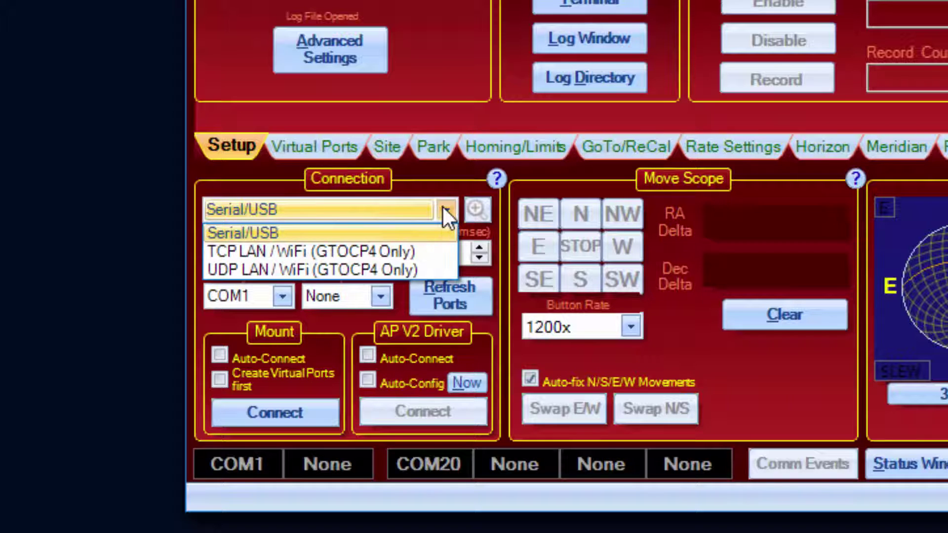
click(425, 252)
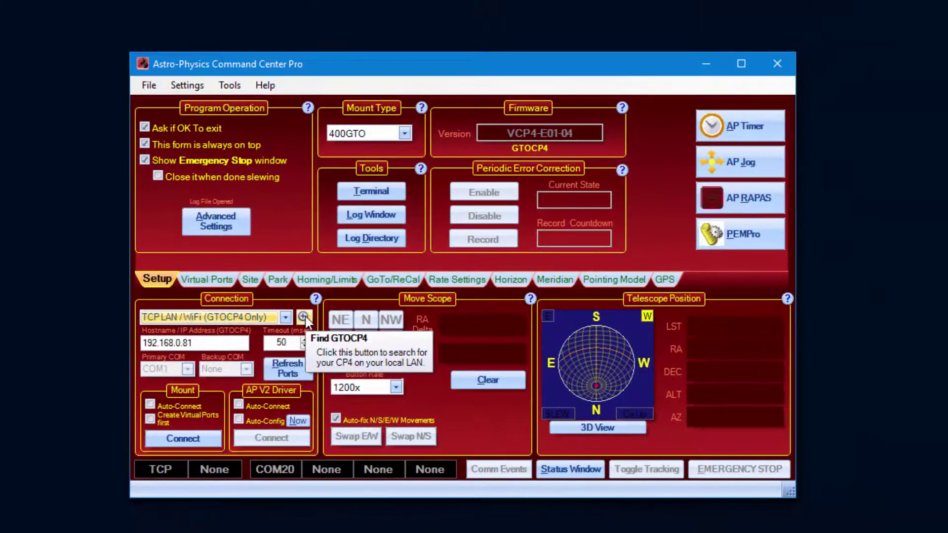
click(476, 209)
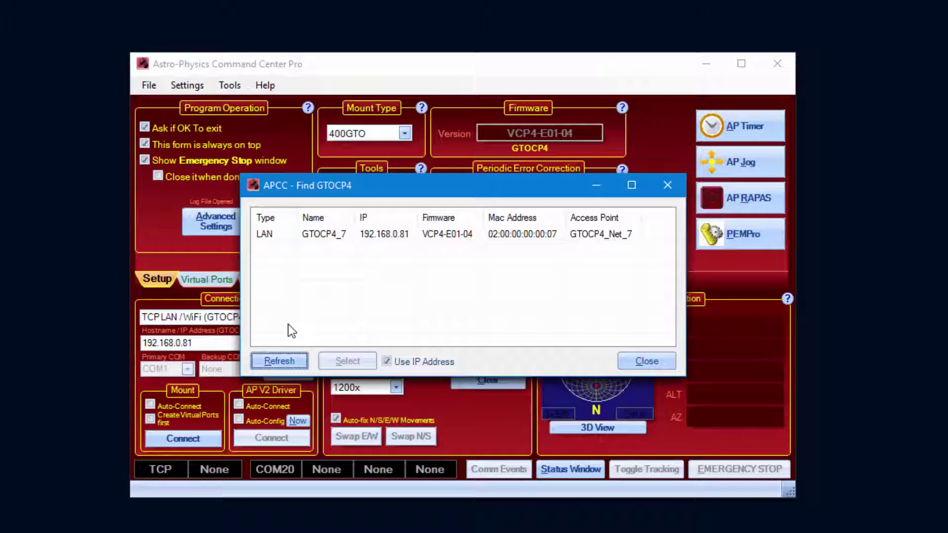
click(280, 235)
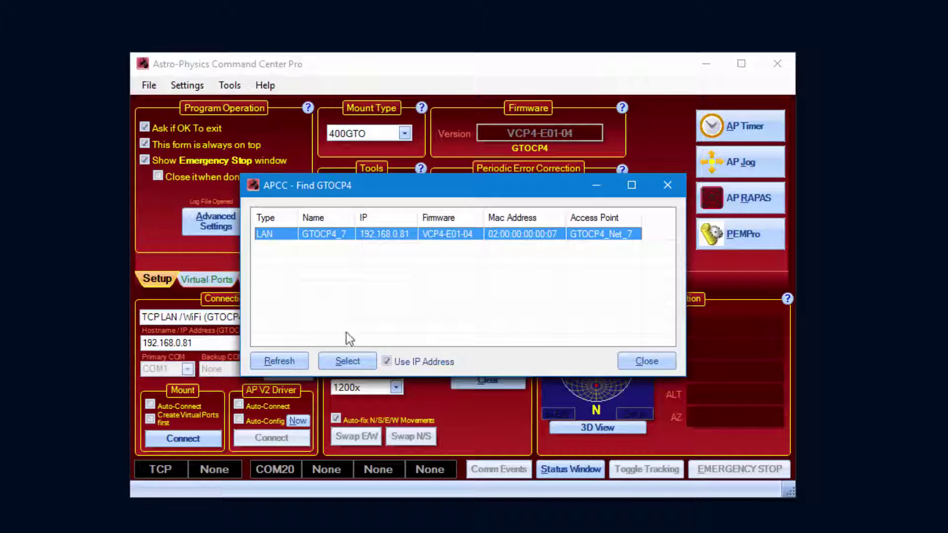
click(345, 360)
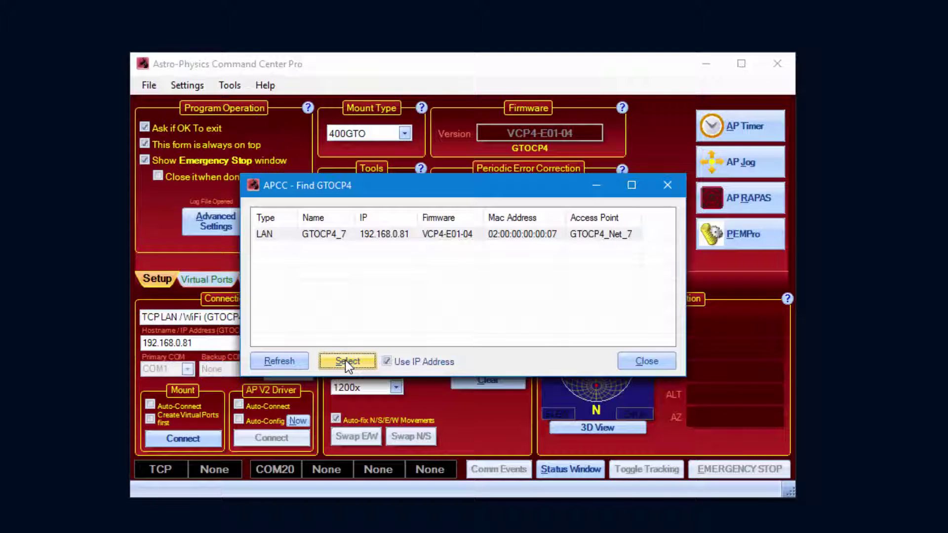
click(388, 362)
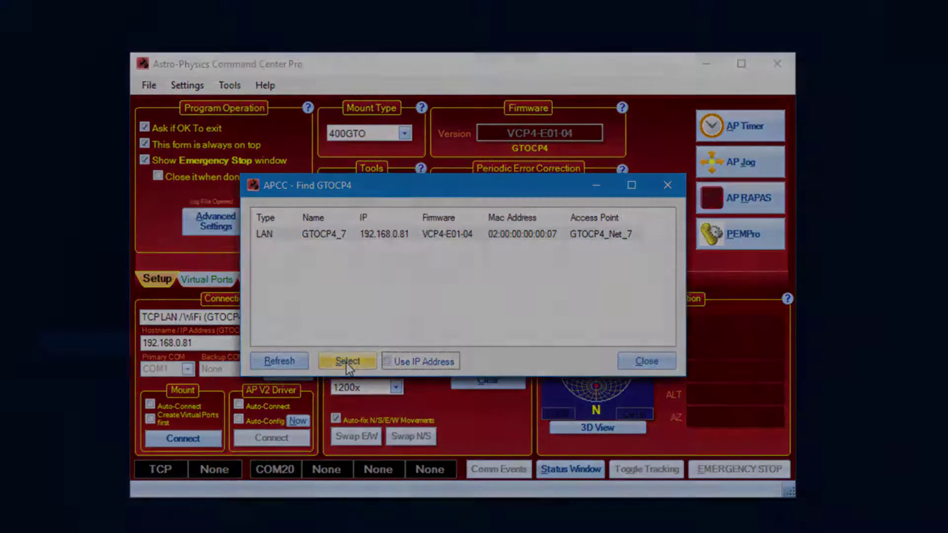
click(347, 362)
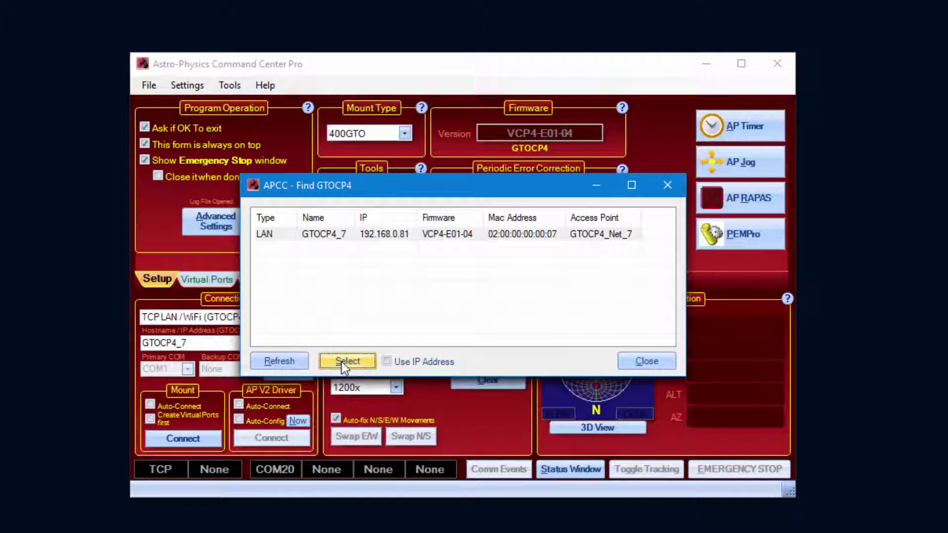
click(387, 361)
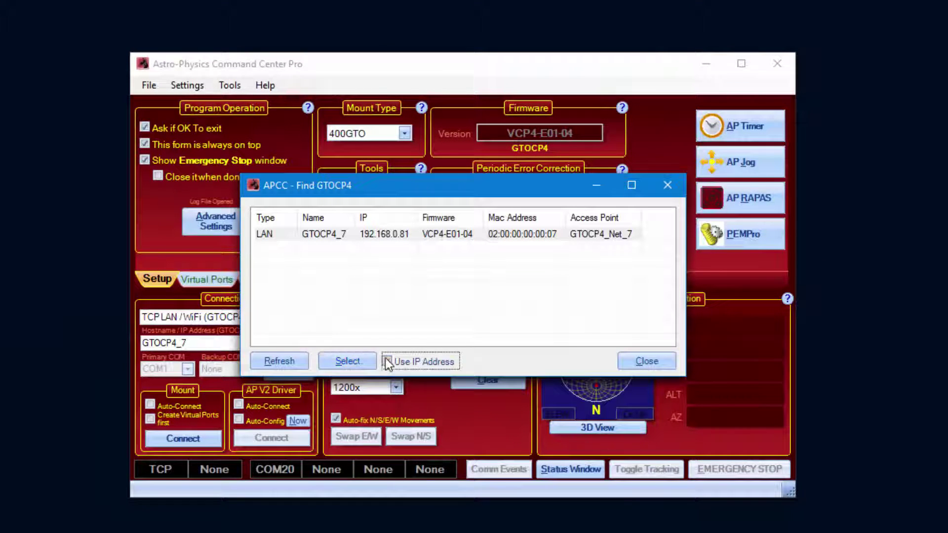
click(346, 358)
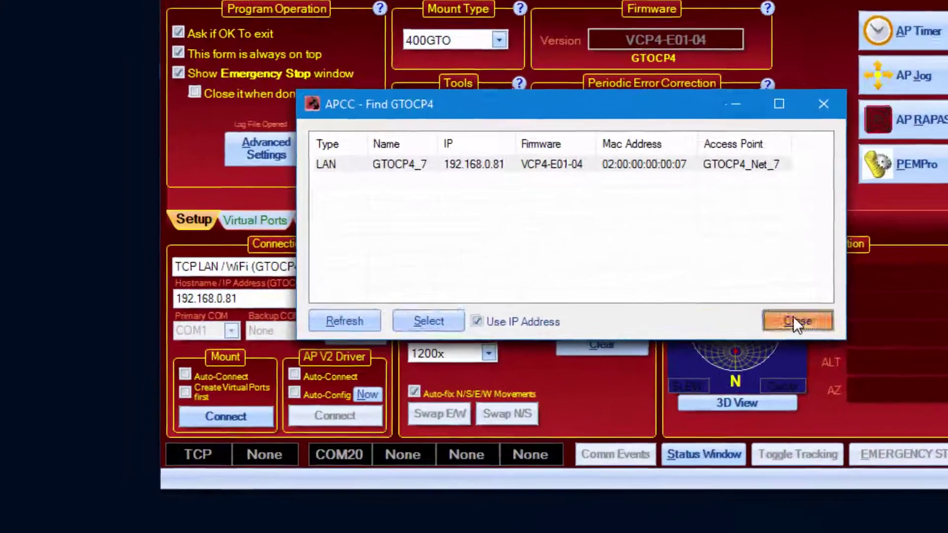
Step: Close the GTOCP4 search results window
click(644, 360)
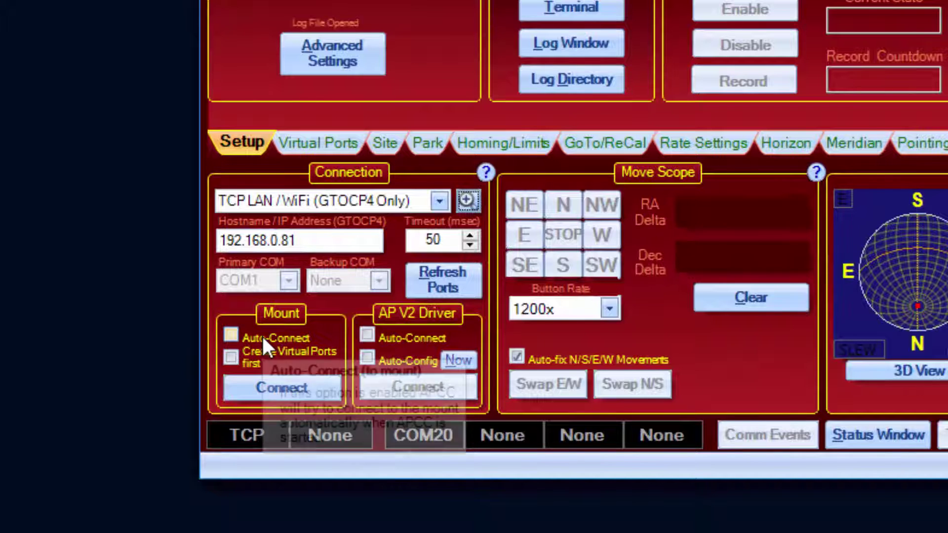
mouse_move(265, 336)
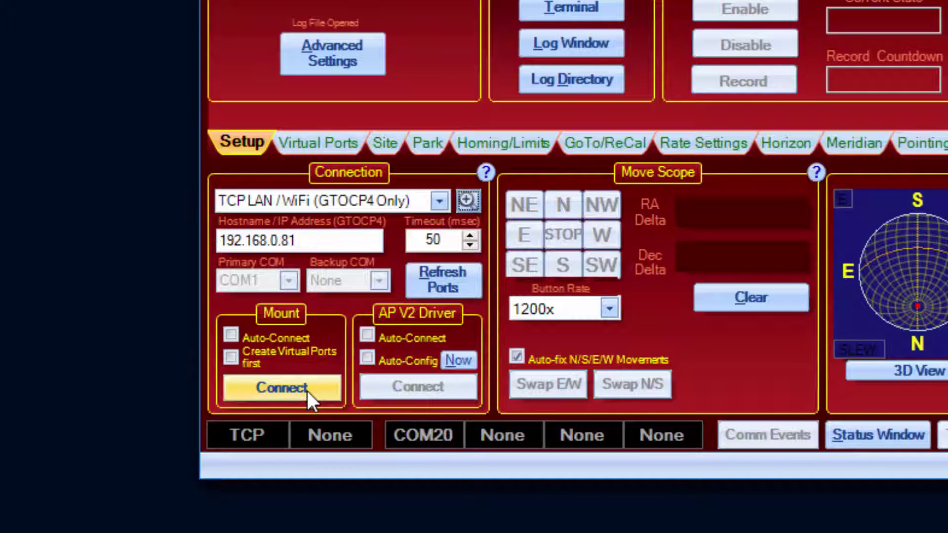
Step: Switch the connection to UDP LAN / WiFi (GTOCP4 Only) and connect to the mount at 192.168.0.81
click(441, 199)
click(388, 251)
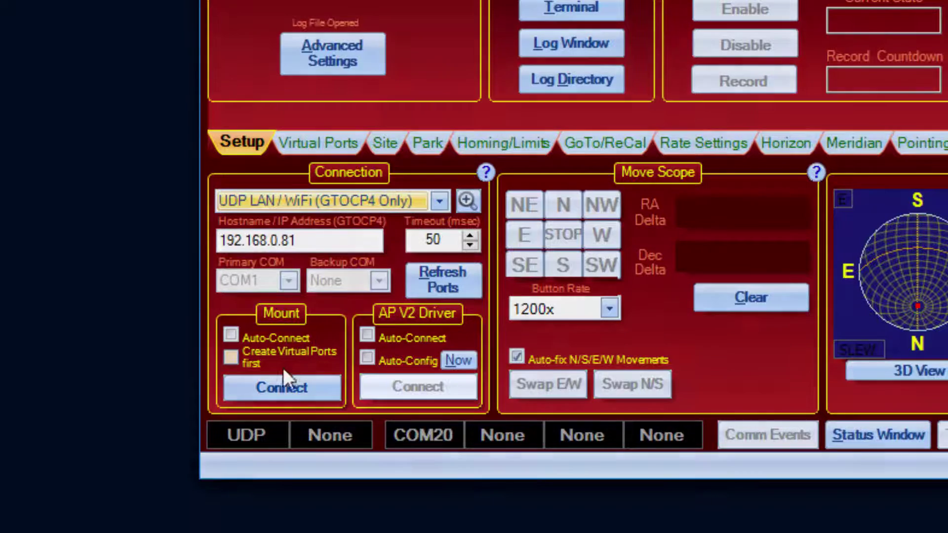
click(281, 387)
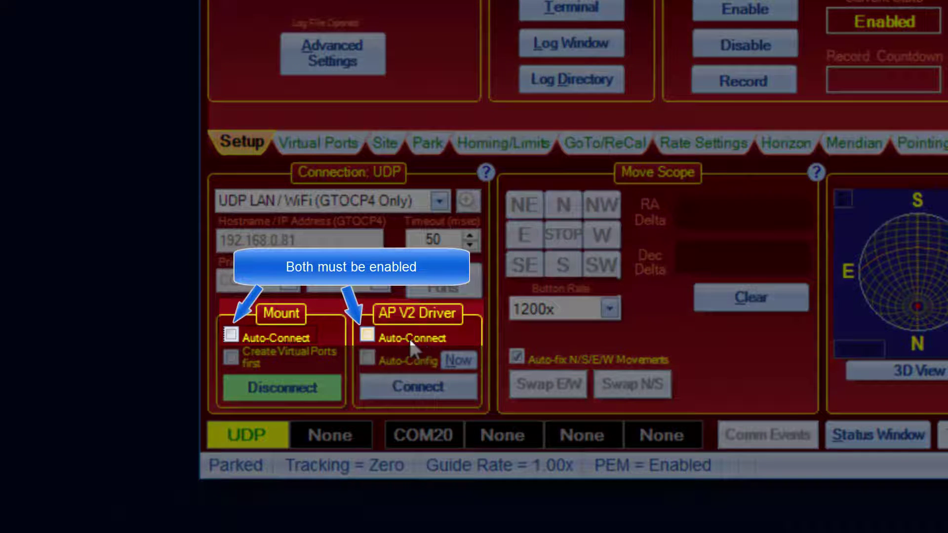
mouse_move(407, 336)
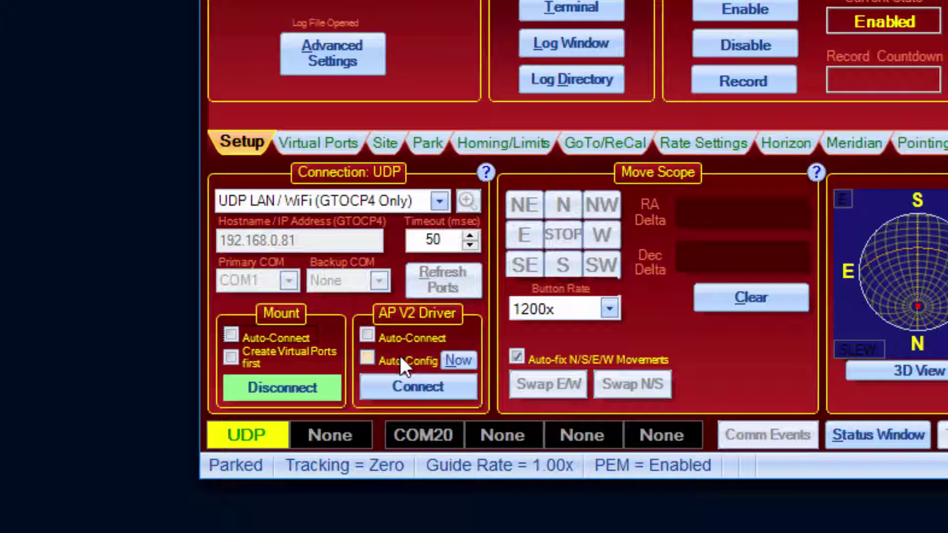
mouse_move(400, 357)
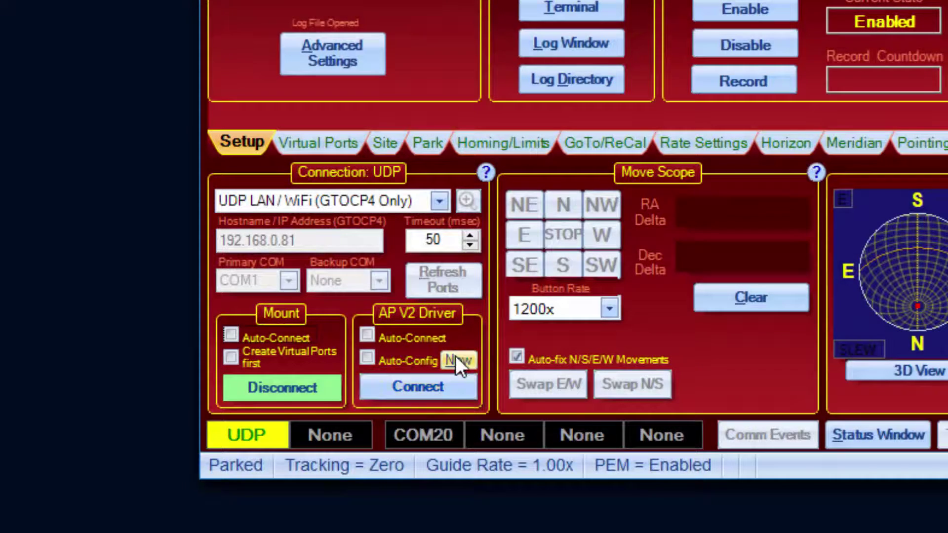
Step: Run AP V2 driver auto-configuration, then connect MaxIm's telescope through the AstroPhysics GTO V2 Mount driver
click(456, 360)
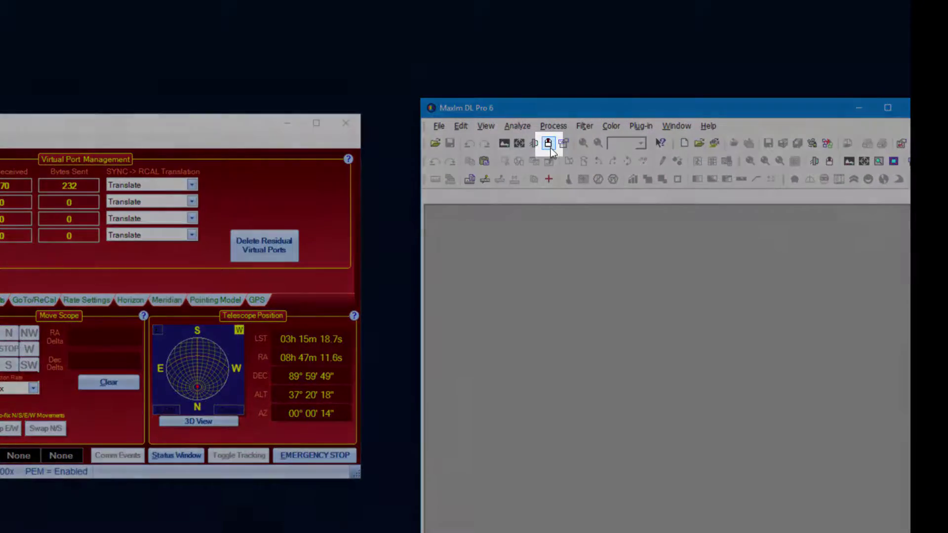
click(548, 143)
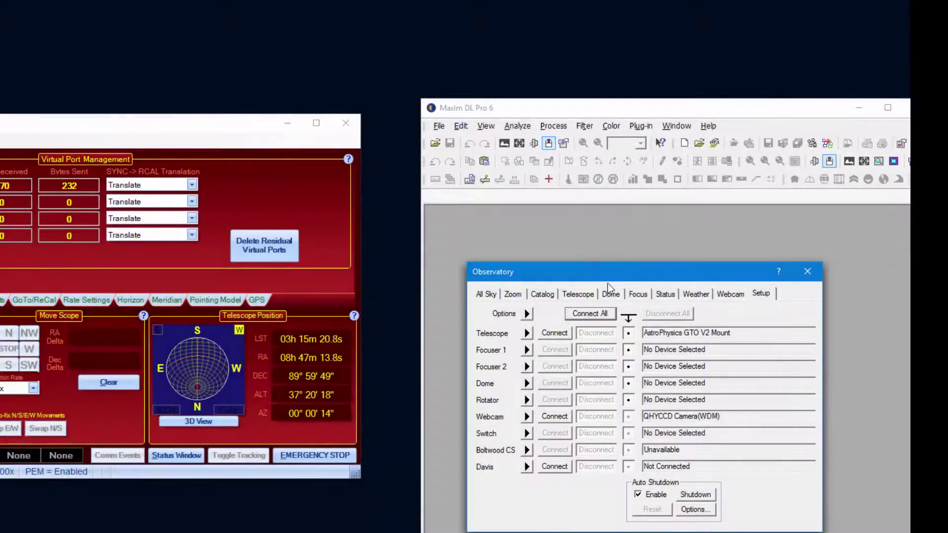
click(527, 334)
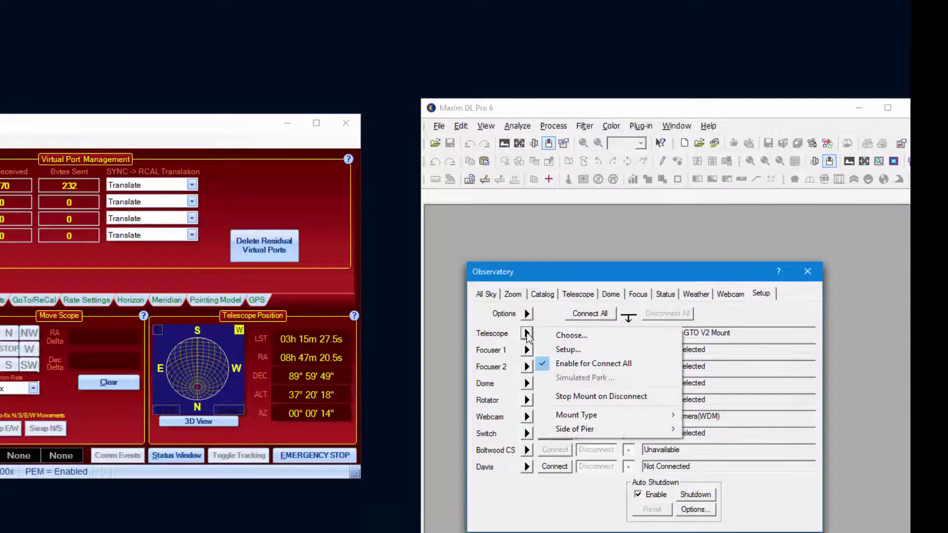
click(567, 335)
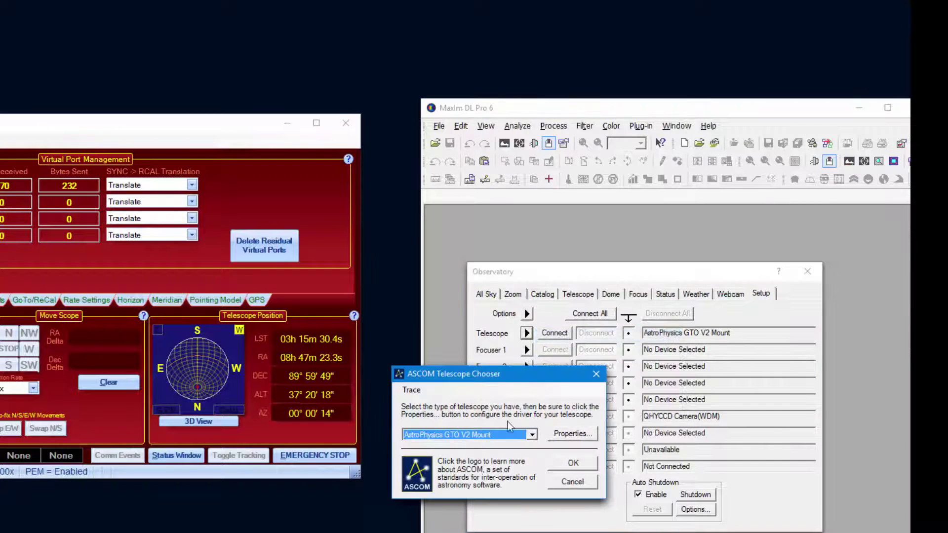
click(531, 435)
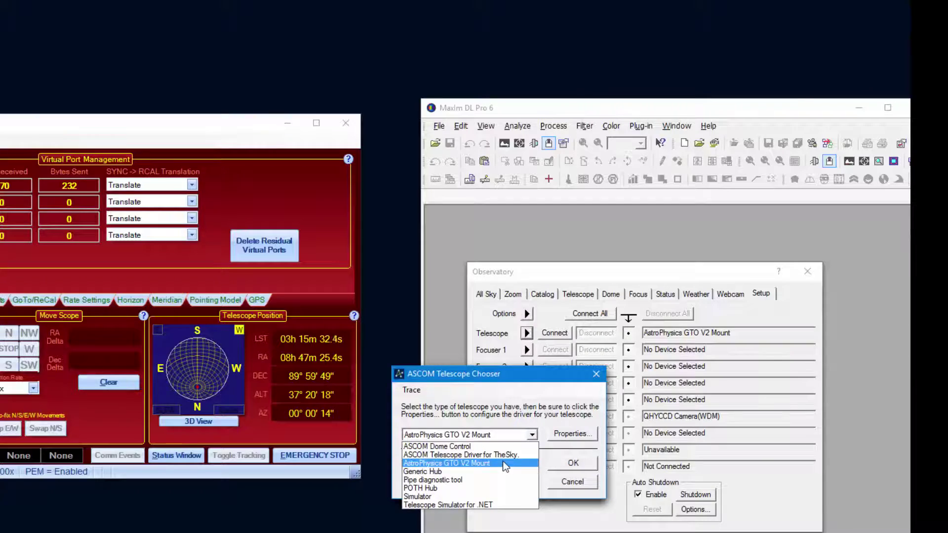
click(518, 459)
click(571, 462)
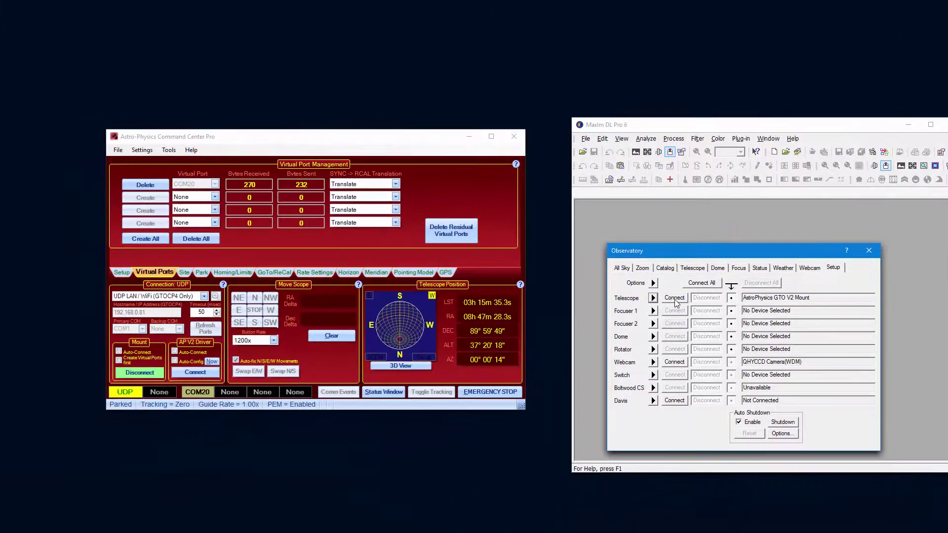
click(643, 308)
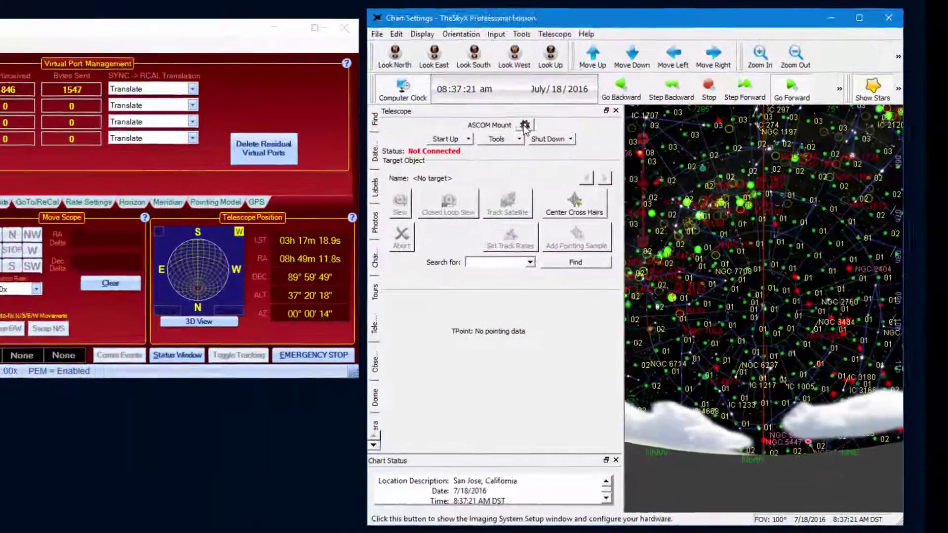
Step: Choose ASCOM Mount as the mount in TheSkyX's Telescope Setup
click(599, 153)
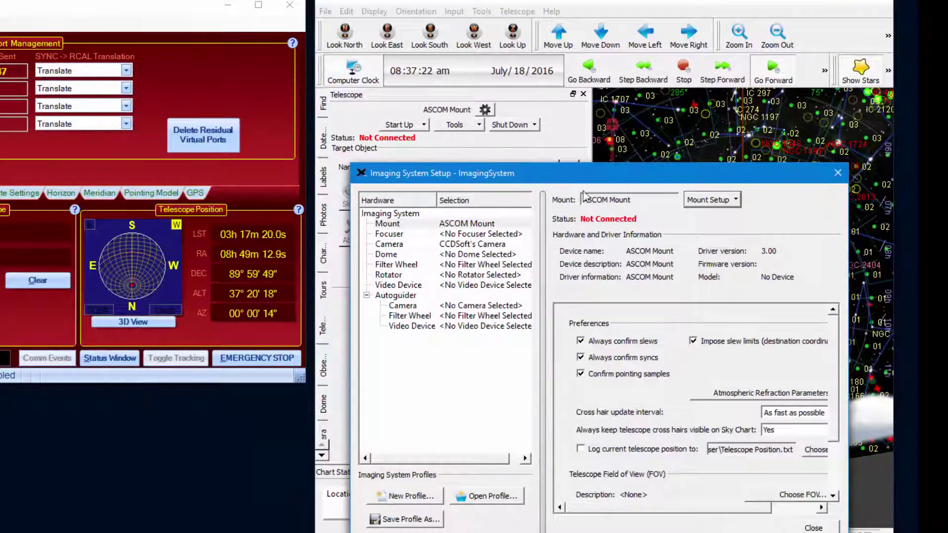
click(689, 198)
click(712, 217)
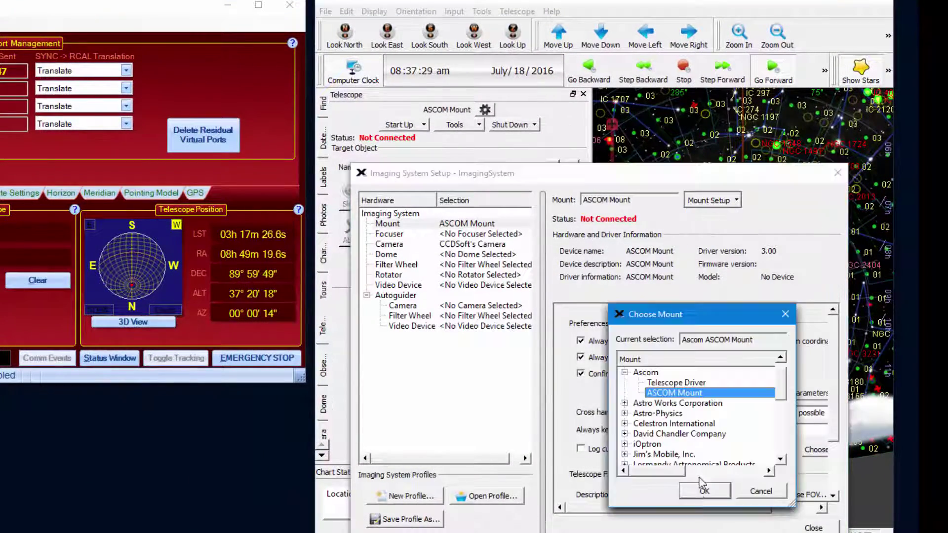
click(701, 492)
Step: Confirm the ASCOM mount driver settings, close the setup, and connect TheSkyX to the telescope
click(713, 200)
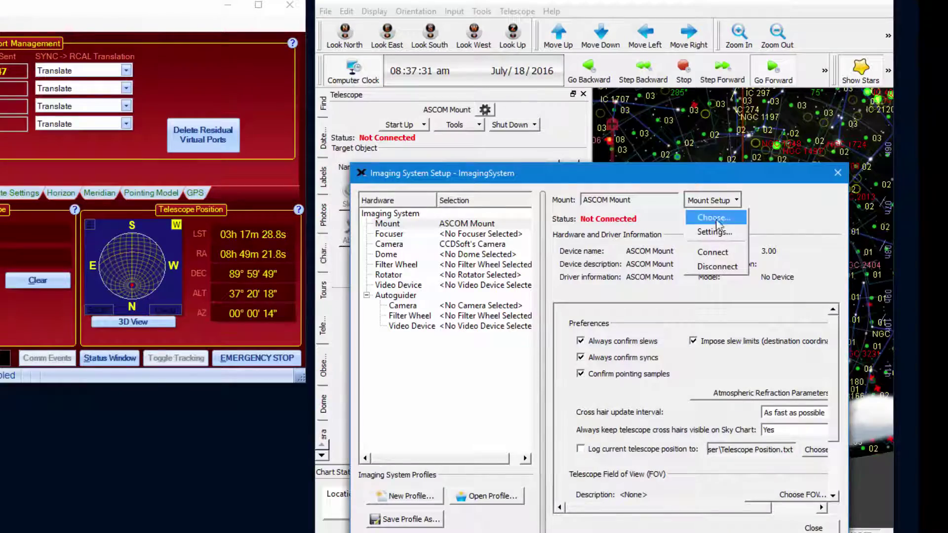
click(714, 232)
click(558, 428)
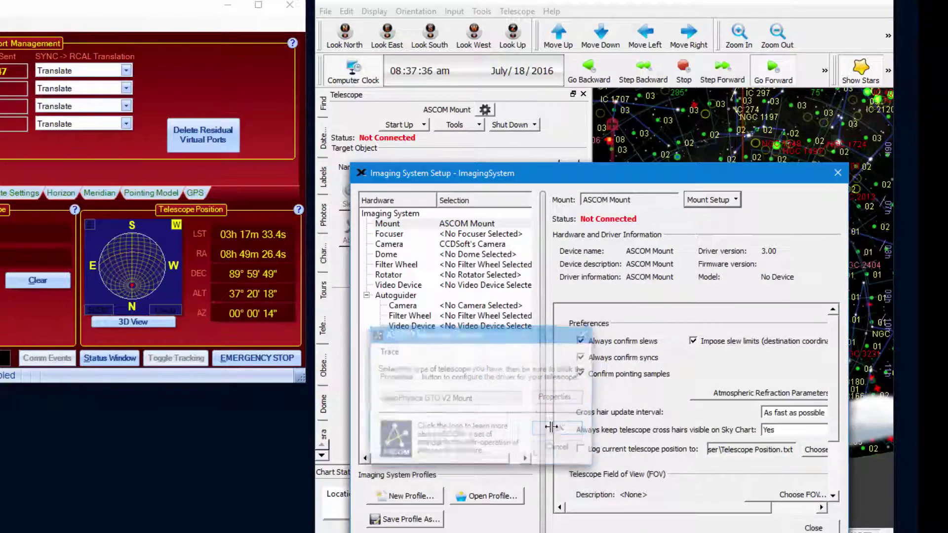
click(810, 527)
click(409, 125)
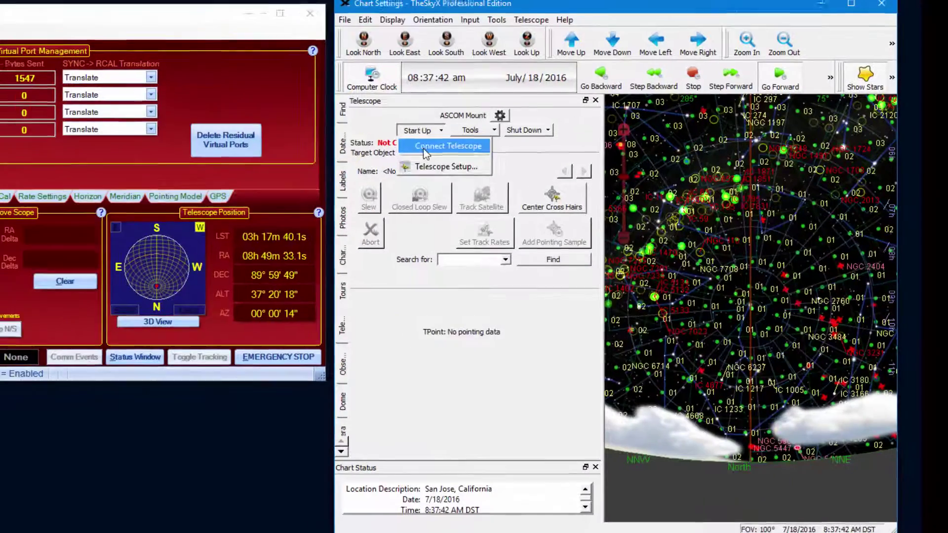
click(410, 141)
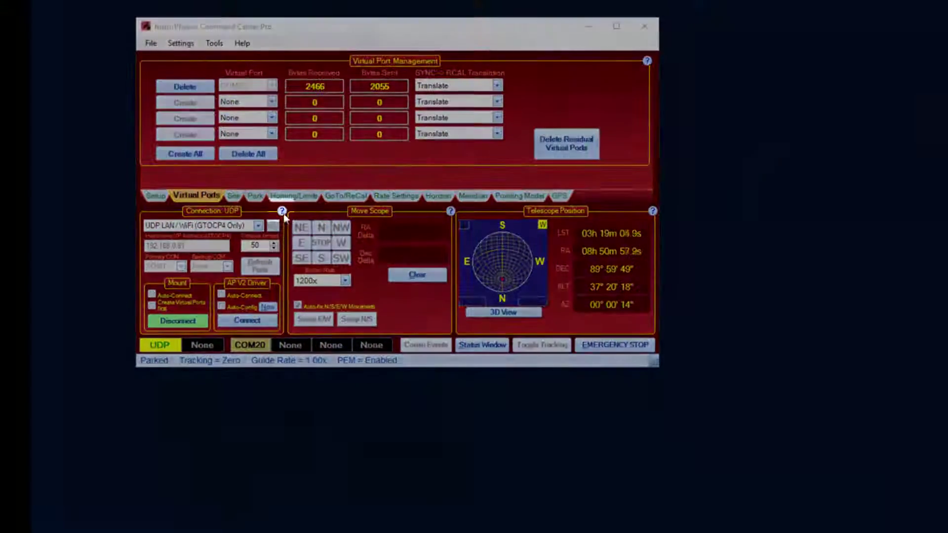
click(282, 211)
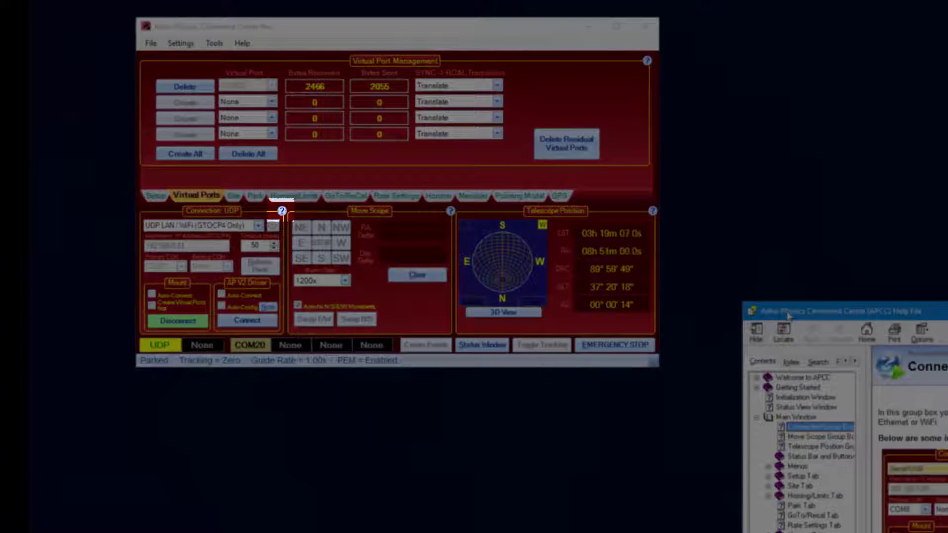
drag(788, 315, 295, 42)
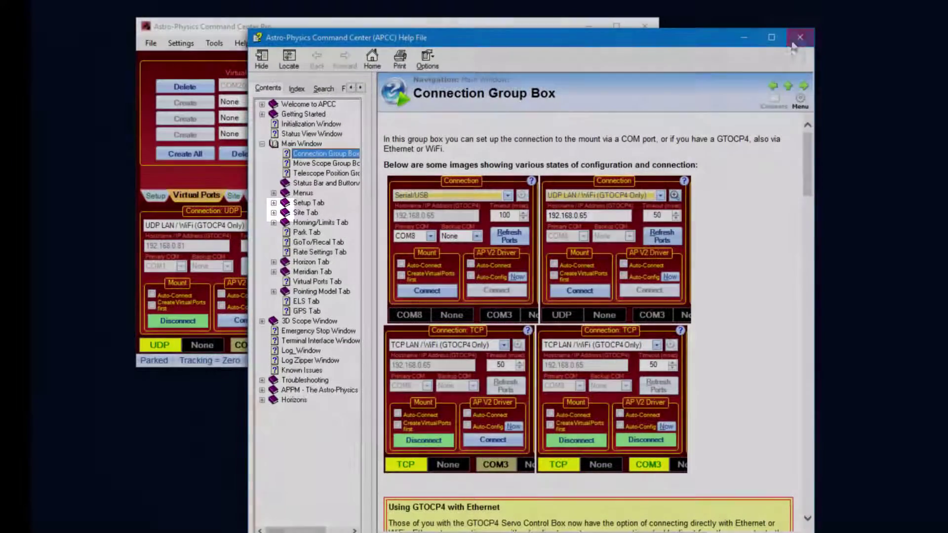
click(795, 40)
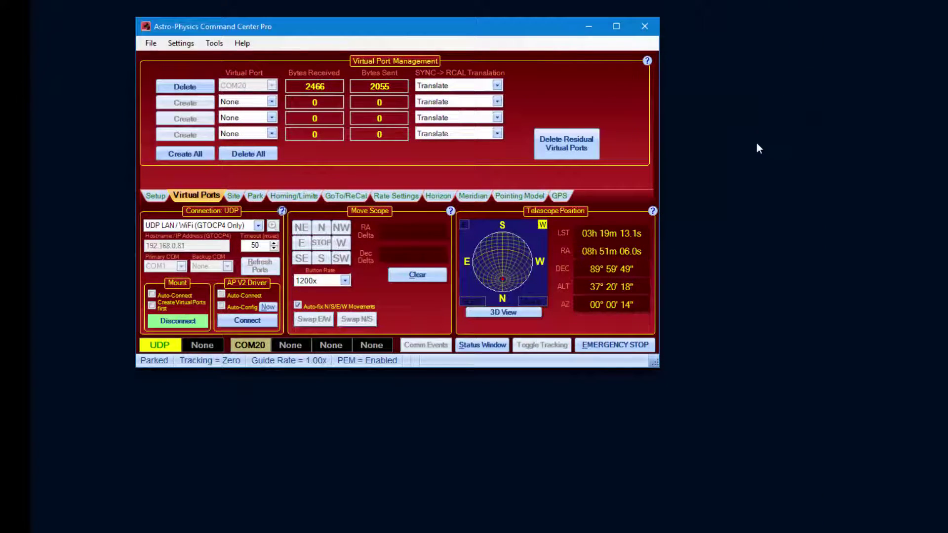